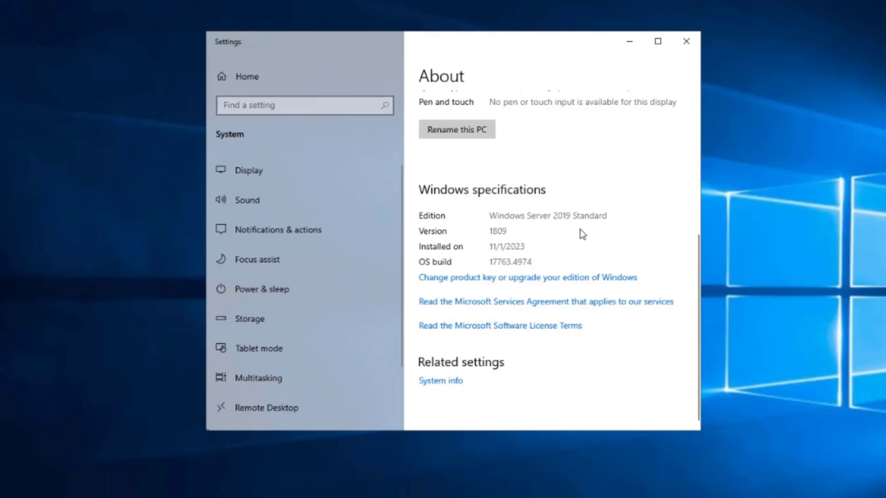
Open the System page: Windows Server 2019 Standard, i7-13700, 16.0 GB RAM.
key(super+Pause)
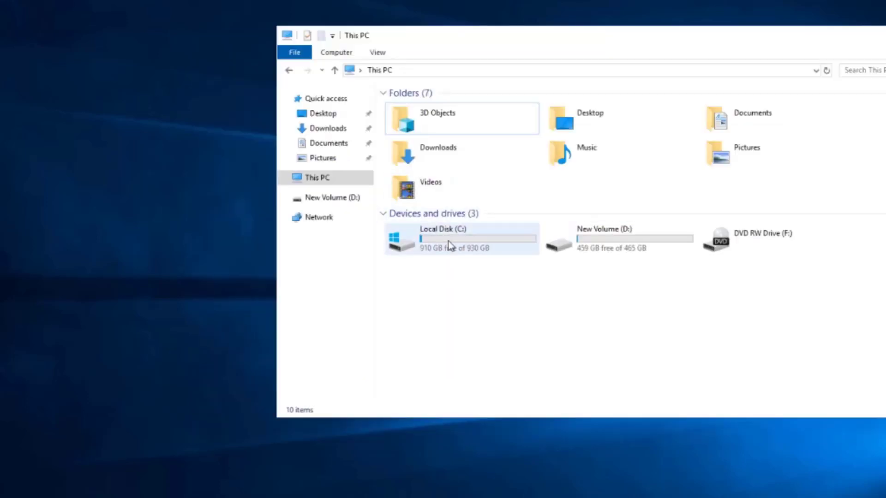
Copy the Windows Server 2022 ISO from New Volume (D:) to the desktop.
mouse_move(449, 245)
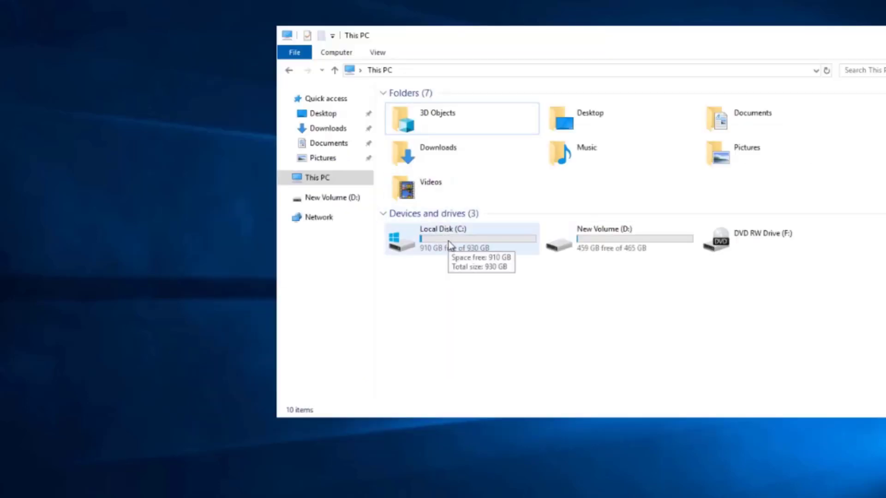
double_click(604, 238)
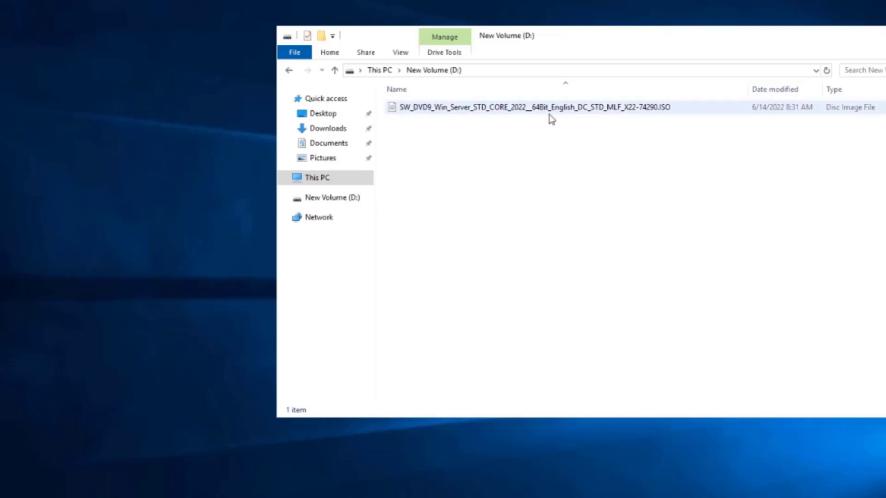
drag(547, 111, 130, 115)
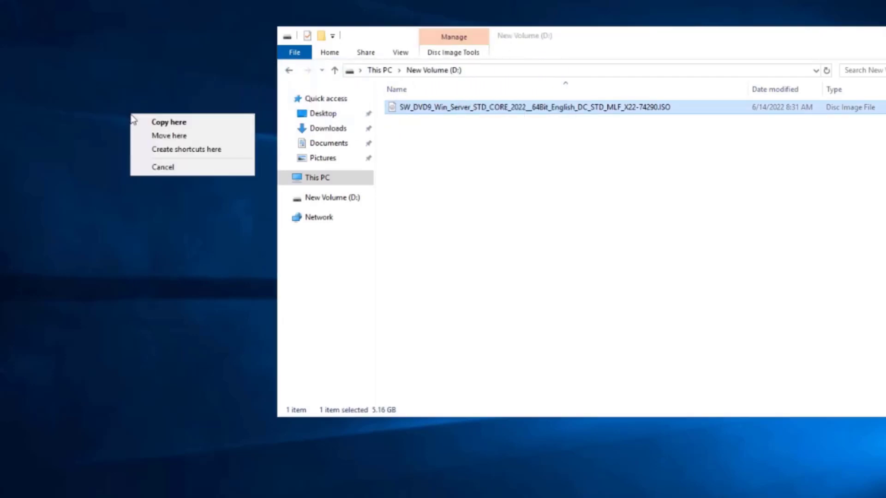
click(168, 123)
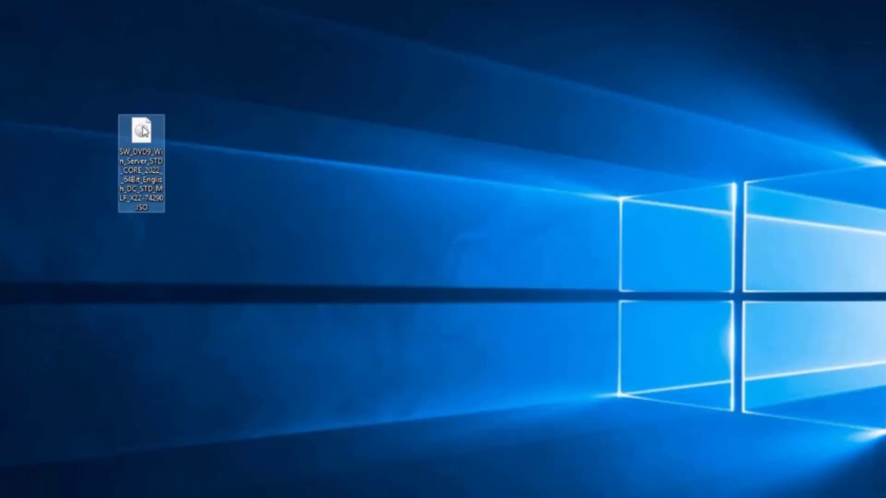
Mount the desktop ISO as DVD Drive (E:) and launch setup.exe.
right_click(143, 131)
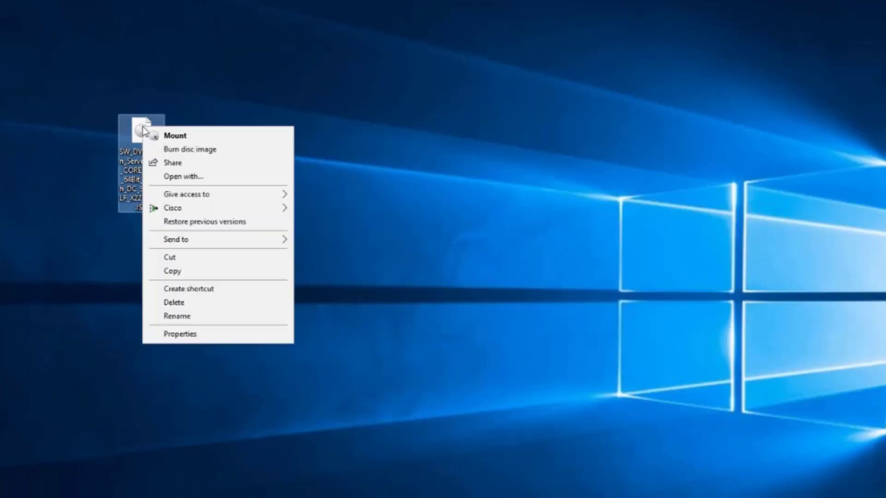
click(179, 136)
click(313, 204)
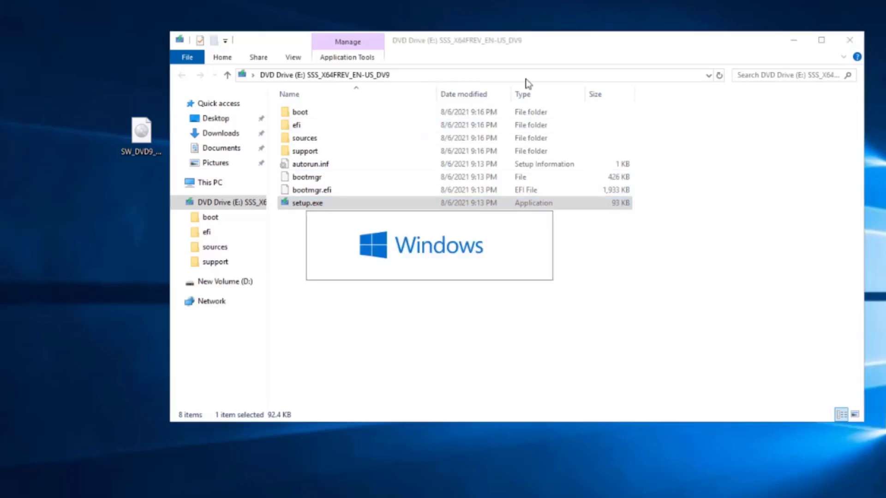
Close the drive window and continue past Setup's welcome page to the Select Image page.
click(849, 40)
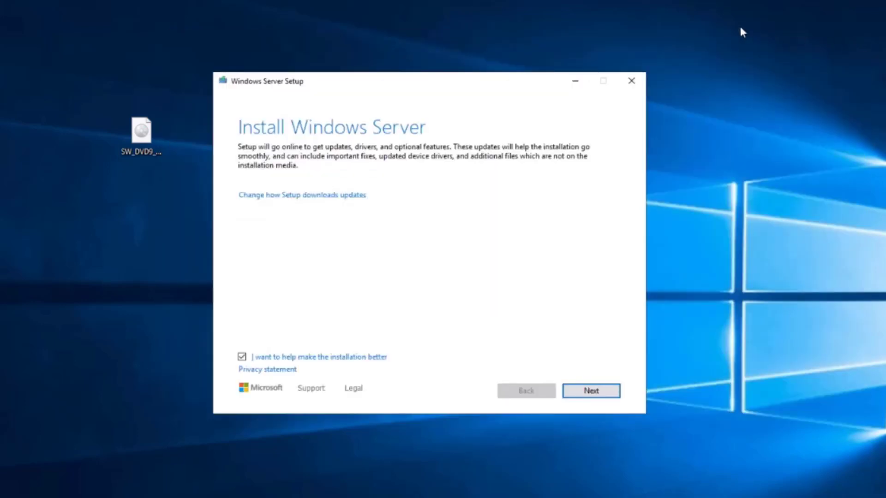
drag(497, 85, 501, 70)
click(578, 383)
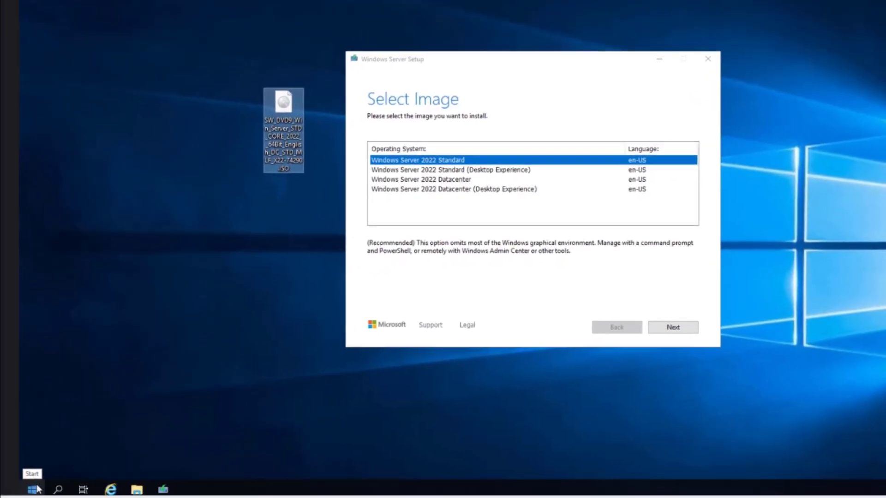
right_click(38, 487)
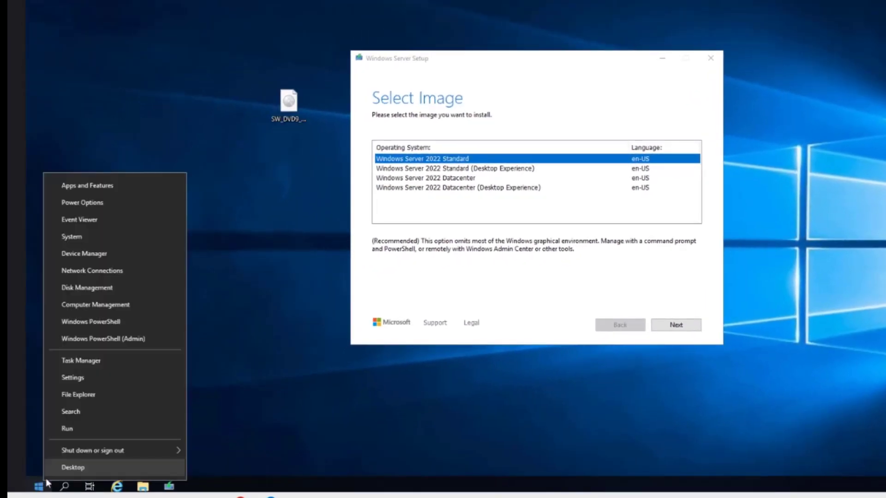
Run a Windows Update check in Settings, confirm it's up to date, and close Settings.
click(86, 377)
scroll(533, 272, down, 3)
click(533, 272)
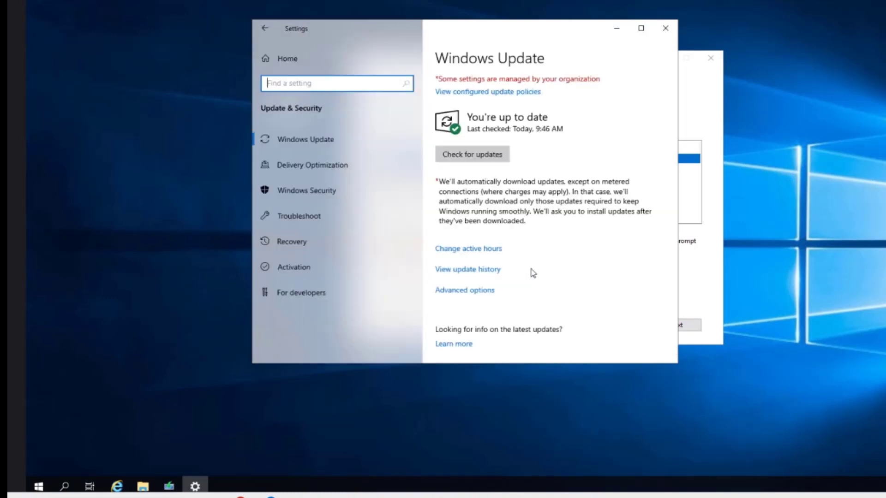
click(488, 157)
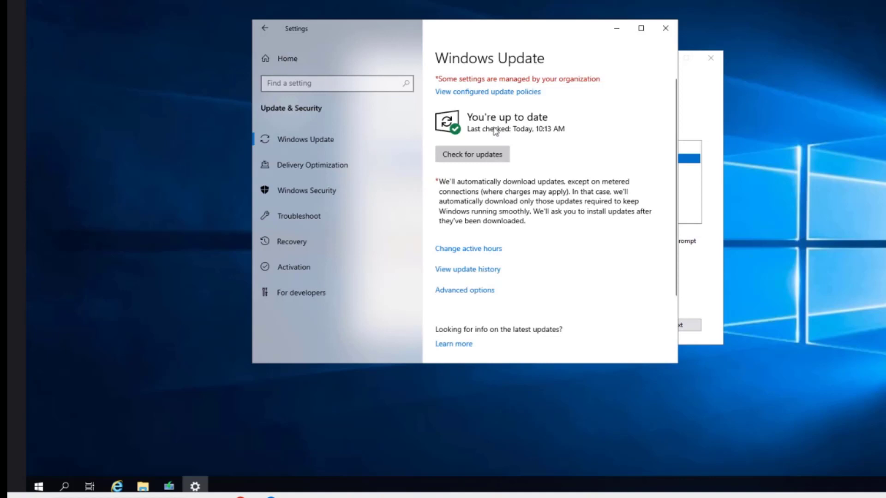
click(665, 28)
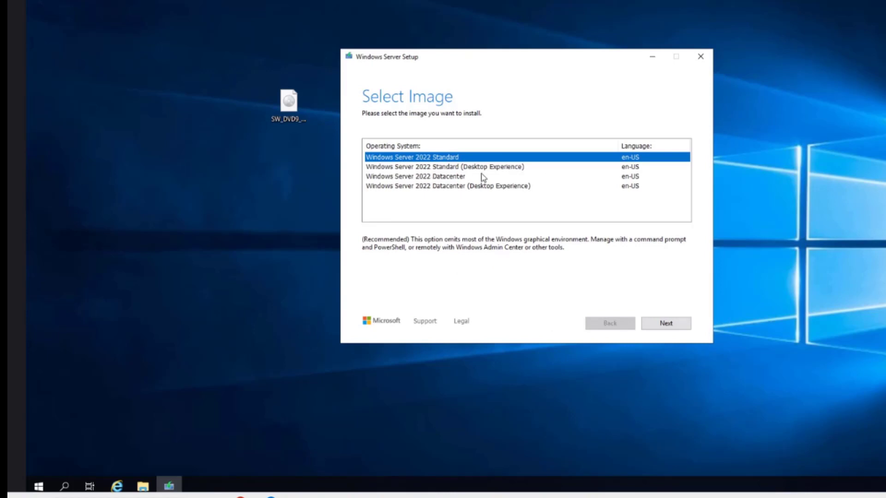
Pick Server 2022 Standard (Desktop Experience), accept the licence, and keep files, settings and apps.
click(503, 167)
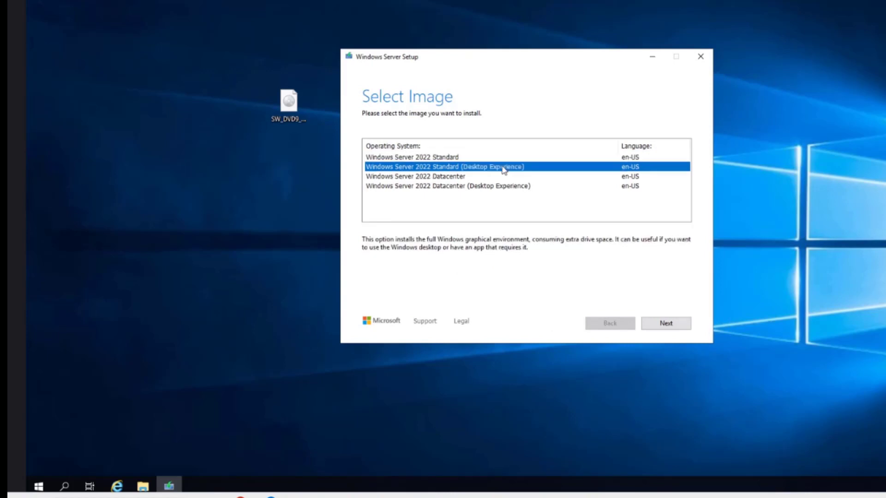
click(651, 325)
click(664, 323)
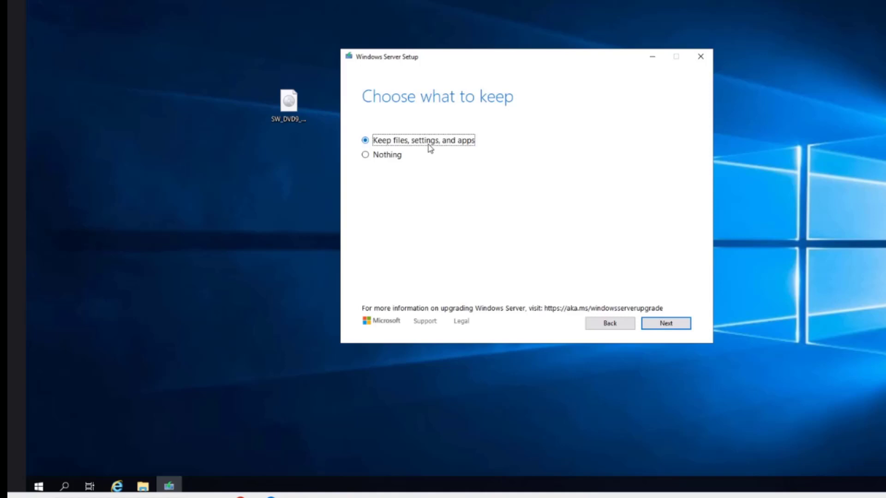
click(658, 322)
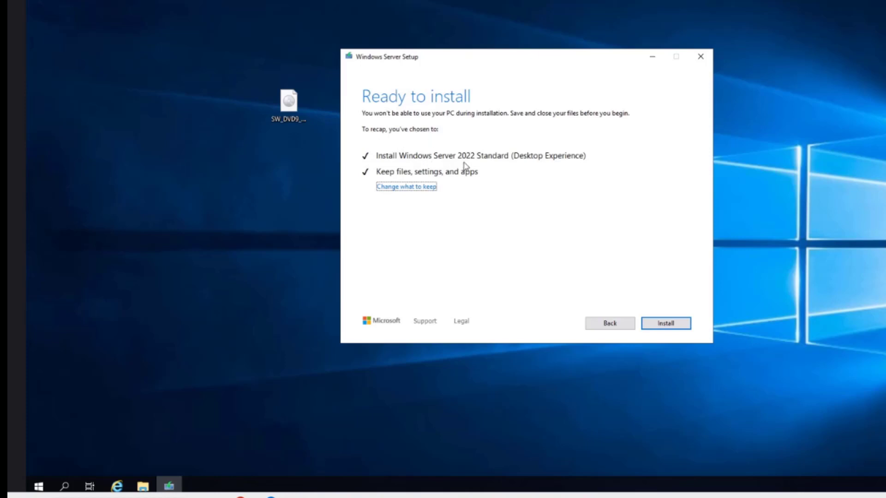
click(404, 189)
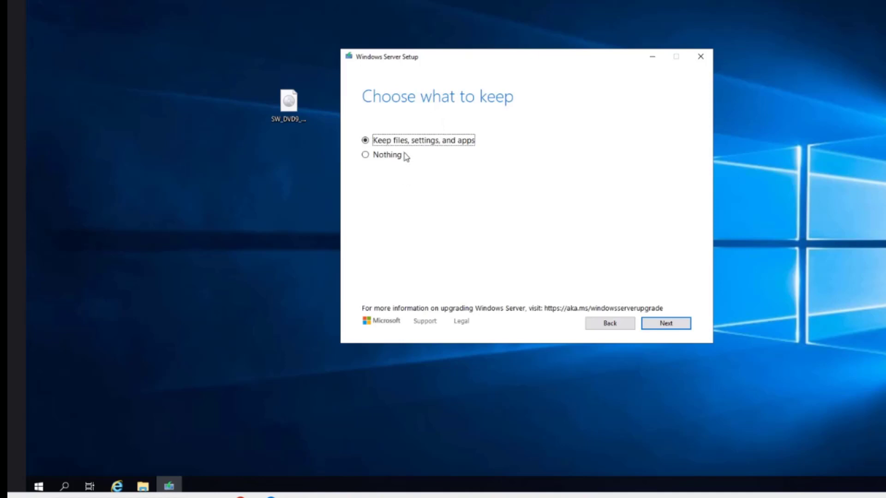
click(658, 324)
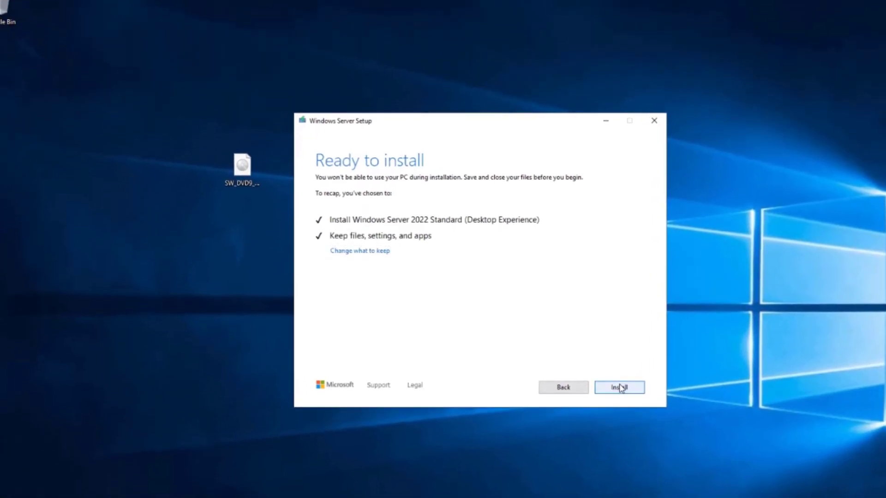
Install the upgrade, then sign in as Administrator with the account password after the reboot.
click(619, 388)
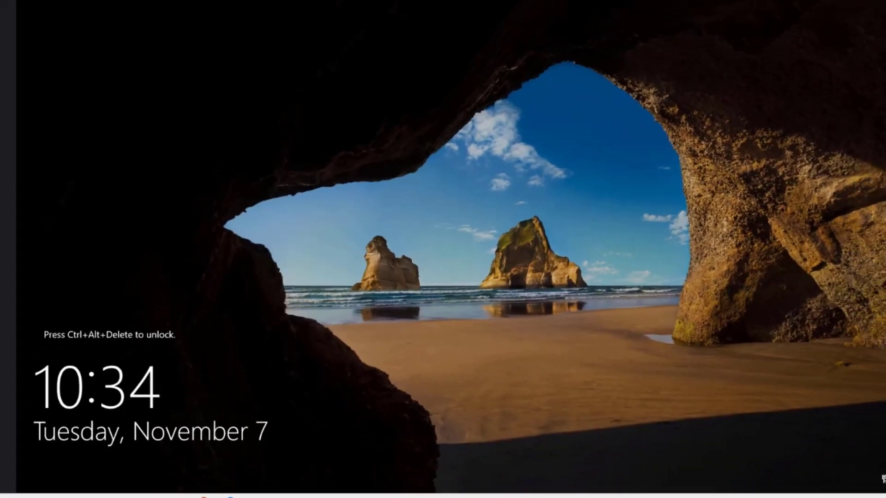
key(ctrl+alt+Delete)
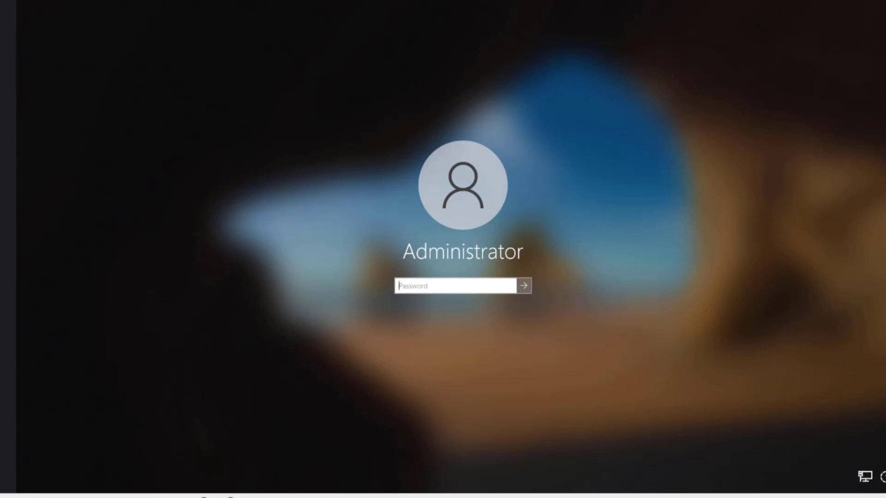
text(••••••••••)
key(Return)
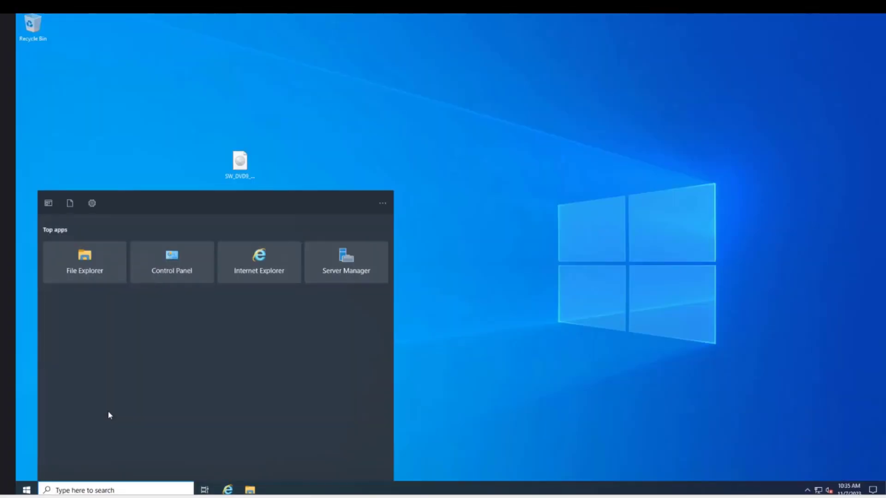
Open About your PC maximized and verify the edition is Windows Server 2022 Standard.
text(about)
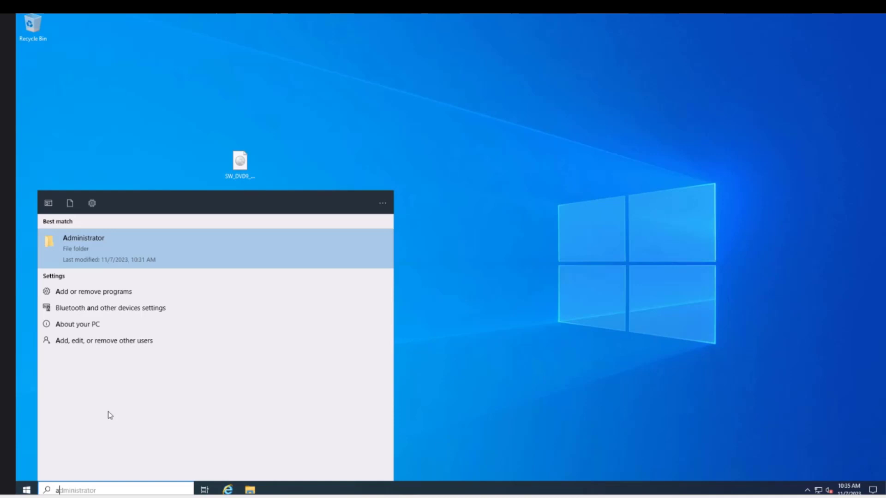
click(112, 241)
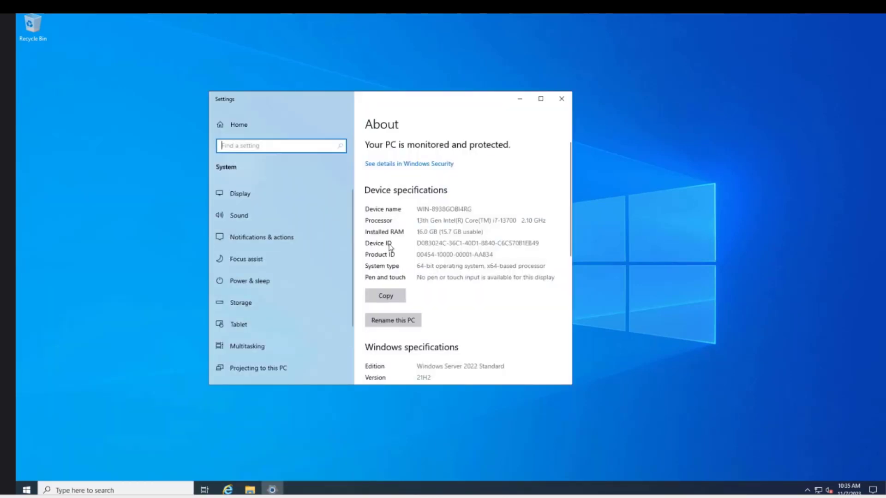
click(541, 98)
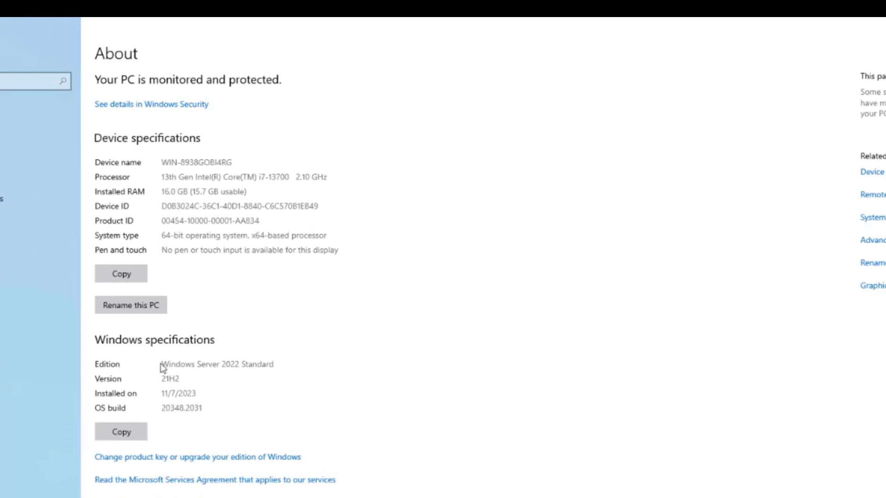
drag(239, 364, 175, 364)
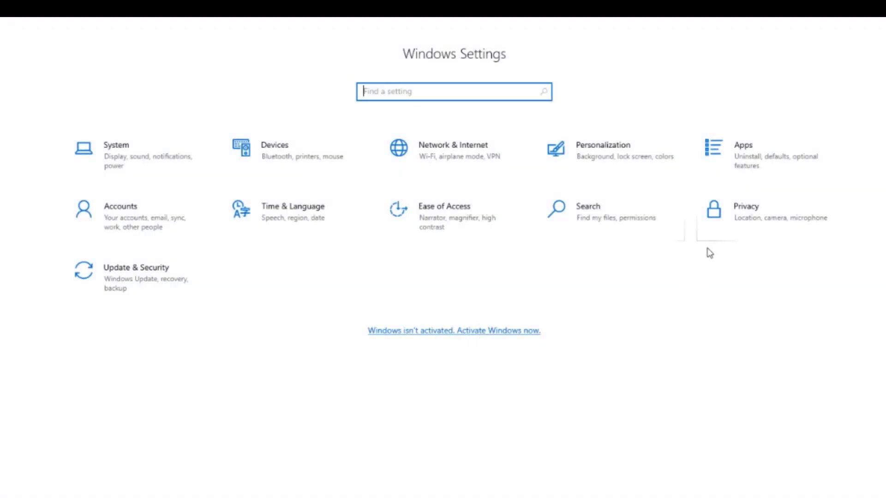
Check Windows Update and restart to apply the pending .NET Framework updates.
click(163, 282)
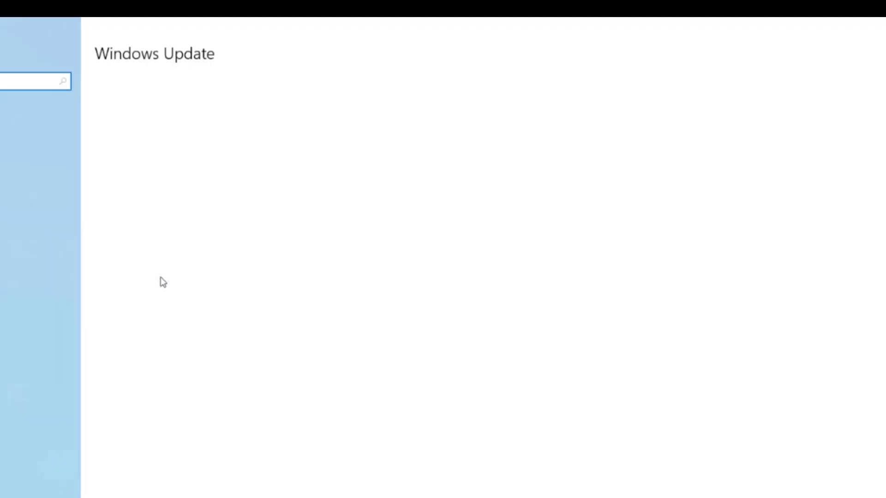
click(162, 140)
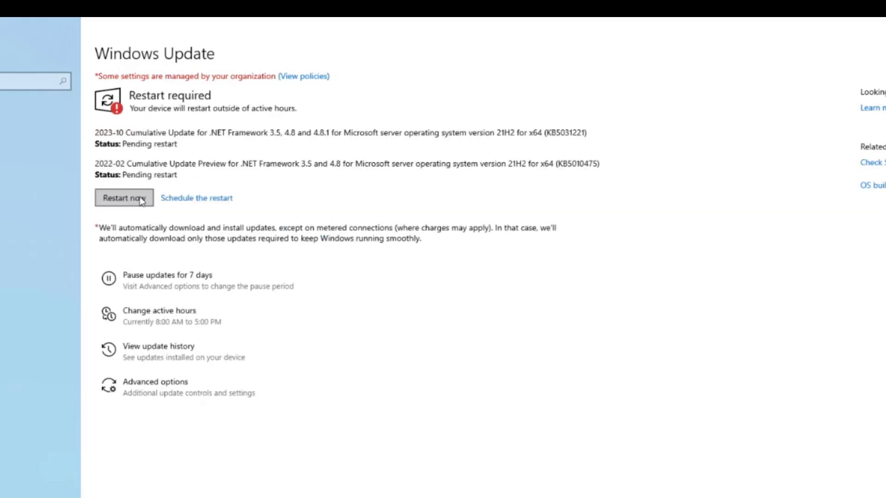
click(140, 200)
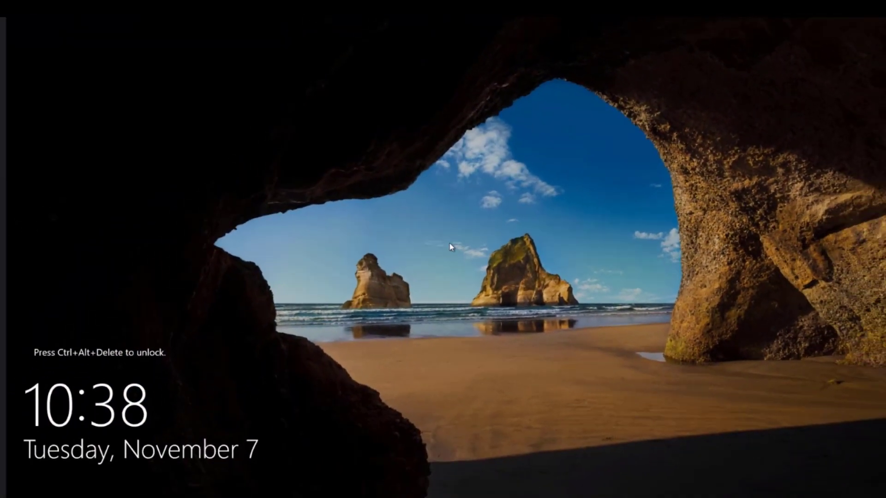
Sign back in with the account password and close Server Manager.
key(ctrl+alt+Delete)
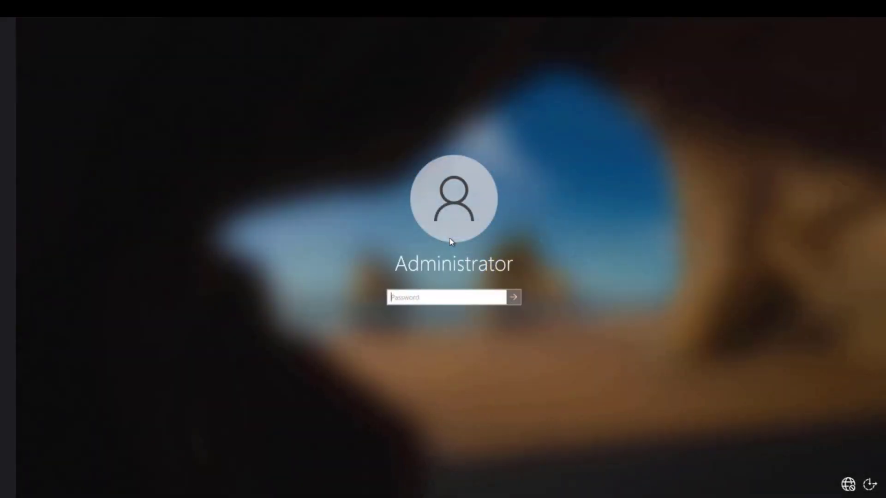
text(•)
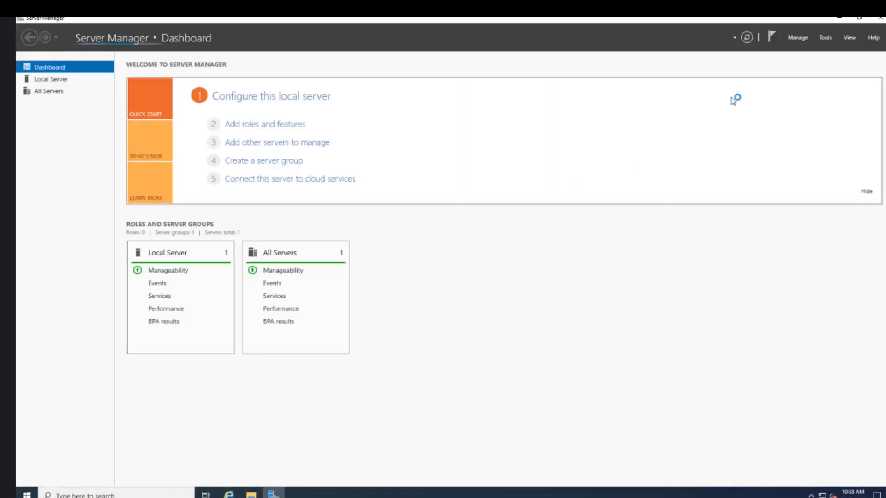
click(879, 18)
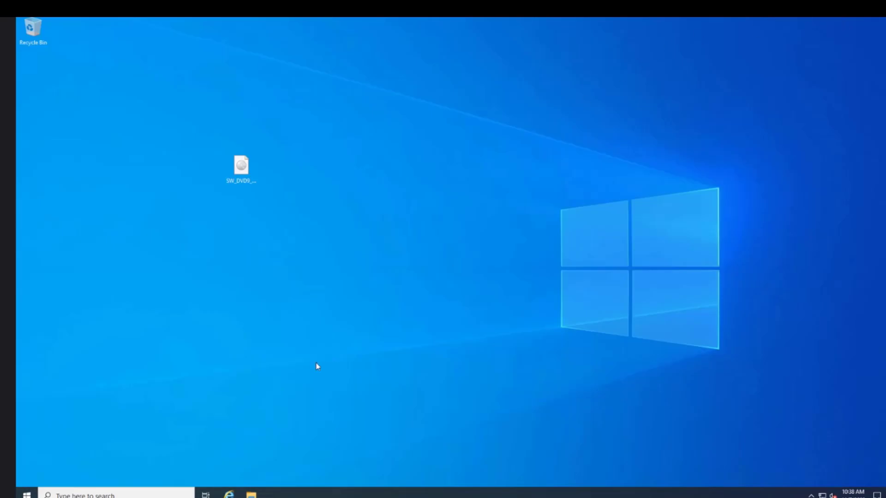
Recheck Windows Update, confirm the server is up to date, and close Settings.
click(27, 494)
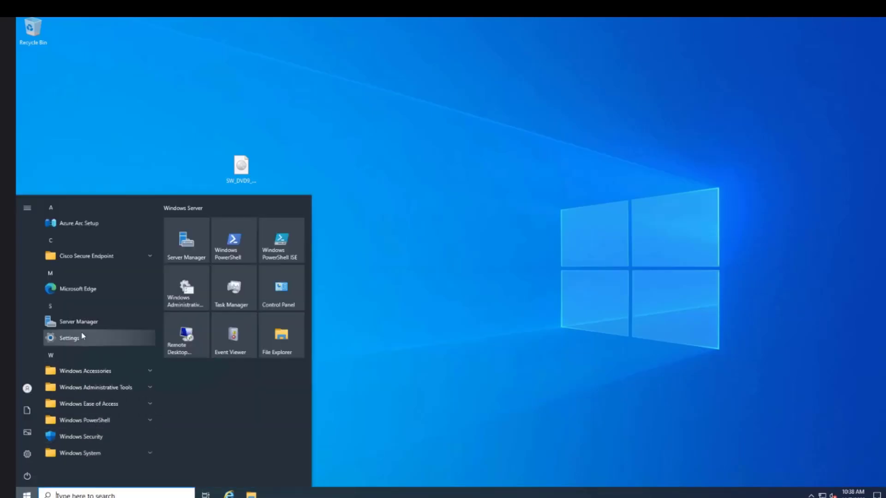
click(117, 338)
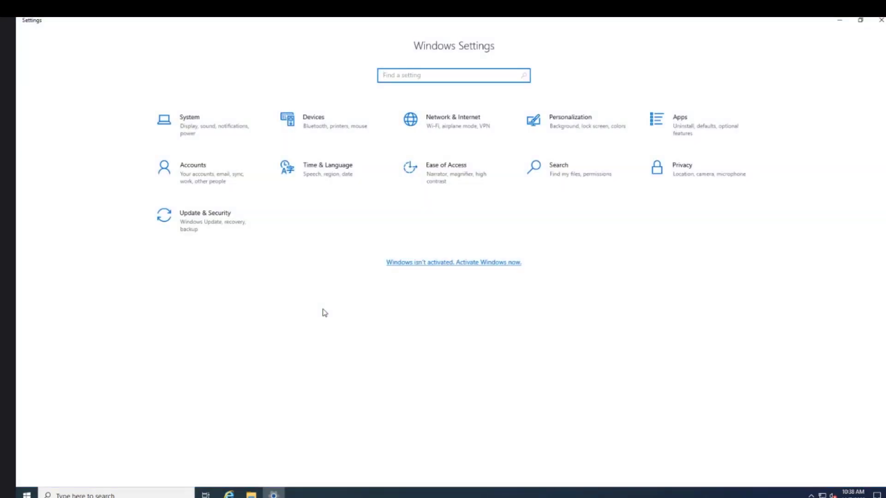
click(209, 215)
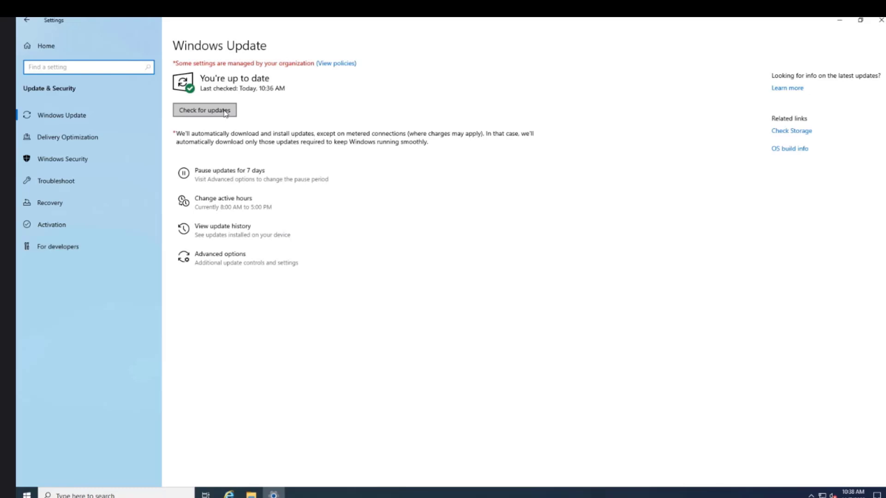
click(226, 111)
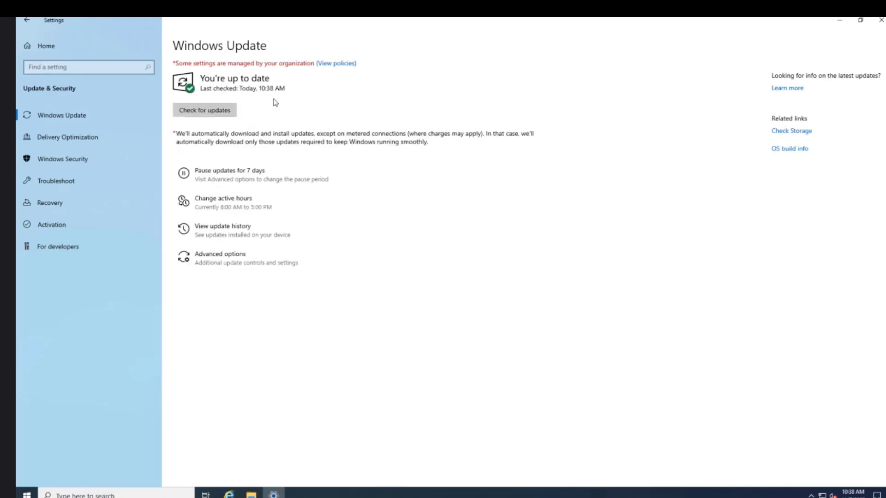
click(881, 21)
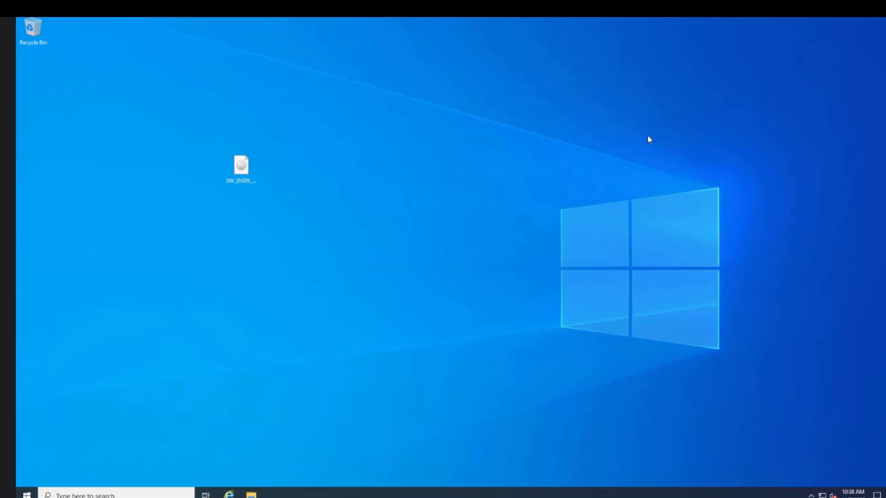
key(super+e)
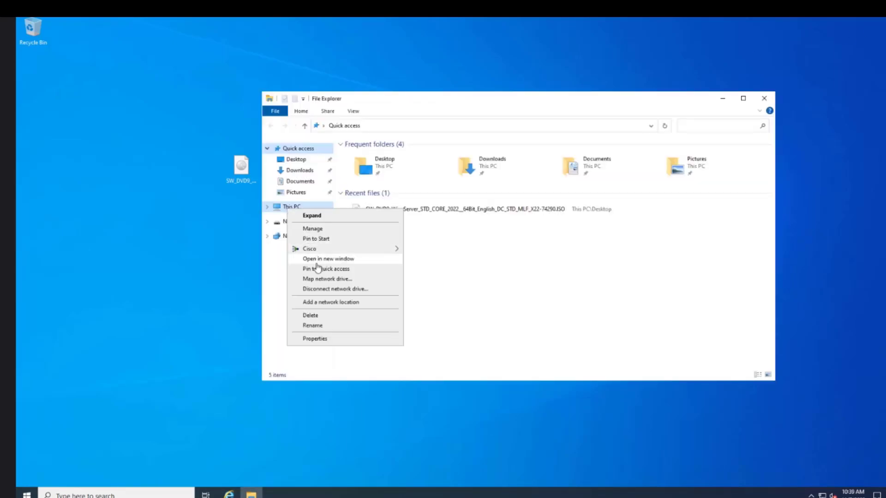
click(315, 339)
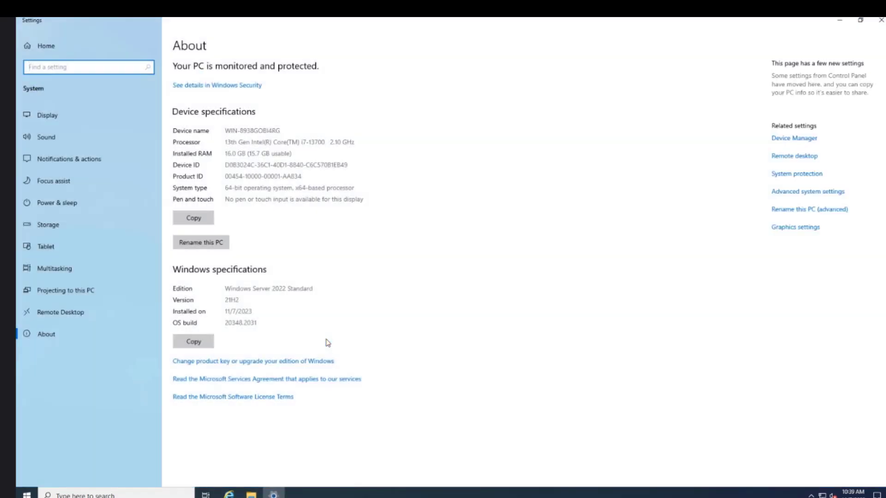
click(793, 138)
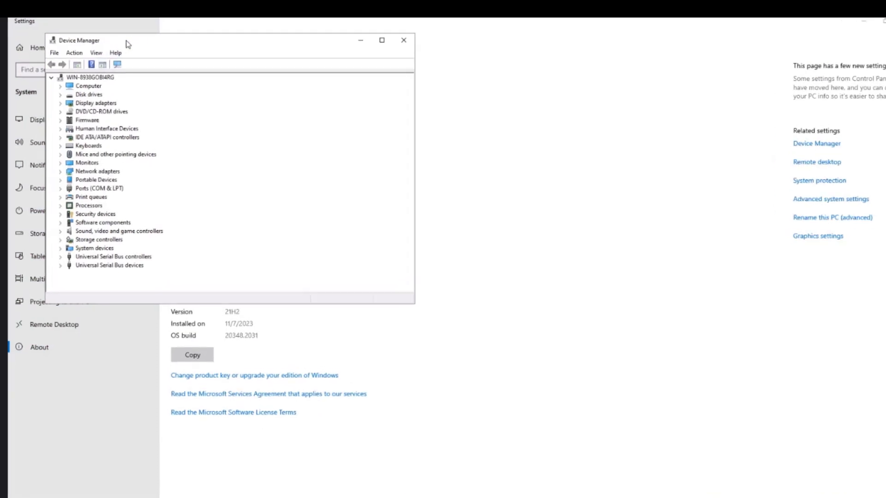
drag(128, 44, 280, 70)
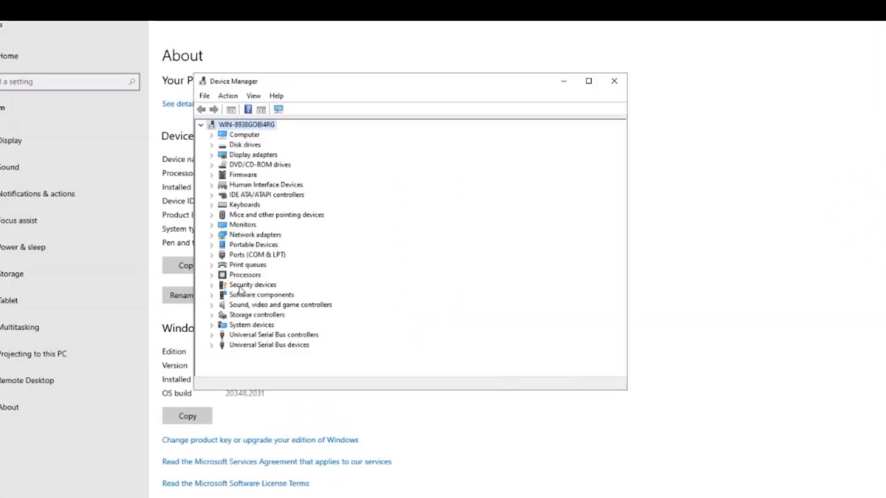